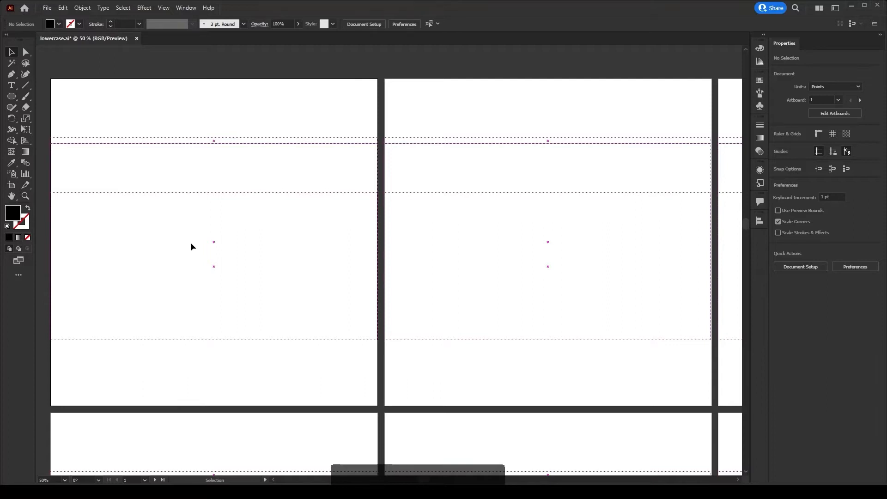
# - Draw a circle about 450 pt wide with the Ellipse tool and center it horizontally on the artboard
pyautogui.press('l')
pyautogui.moveTo(168, 192); pyautogui.dragTo(289, 339)
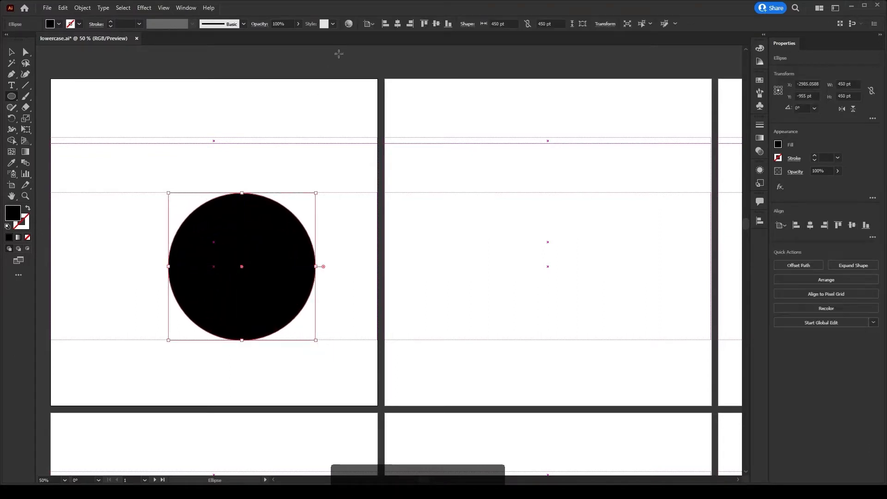
pyautogui.press('v')
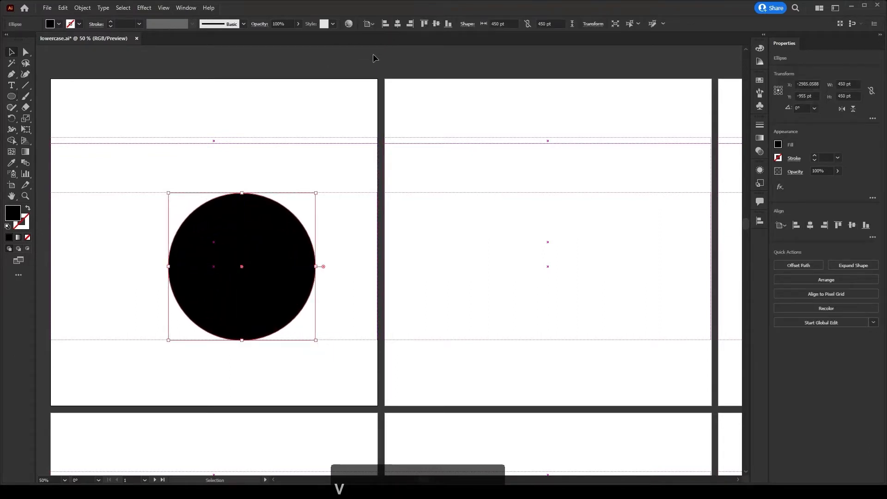
pyautogui.click(400, 25)
# - Increase the ellipse's height by 5% and nudge it up to 478 pt
pyautogui.click(558, 23)
pyautogui.write('+')
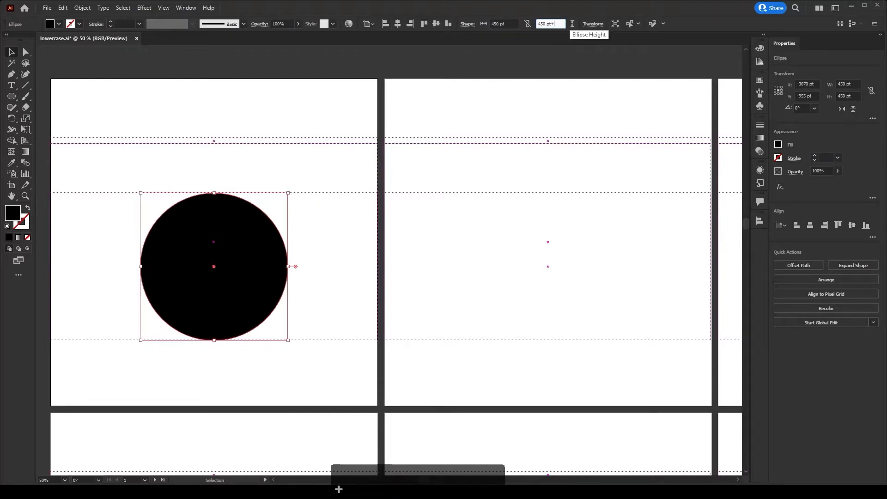
pyautogui.write('5%')
pyautogui.press('Return')
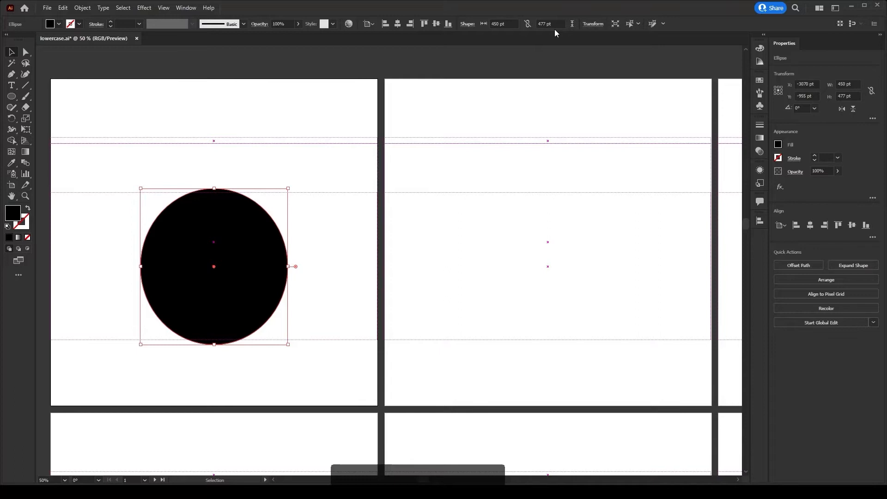
pyautogui.click(561, 23)
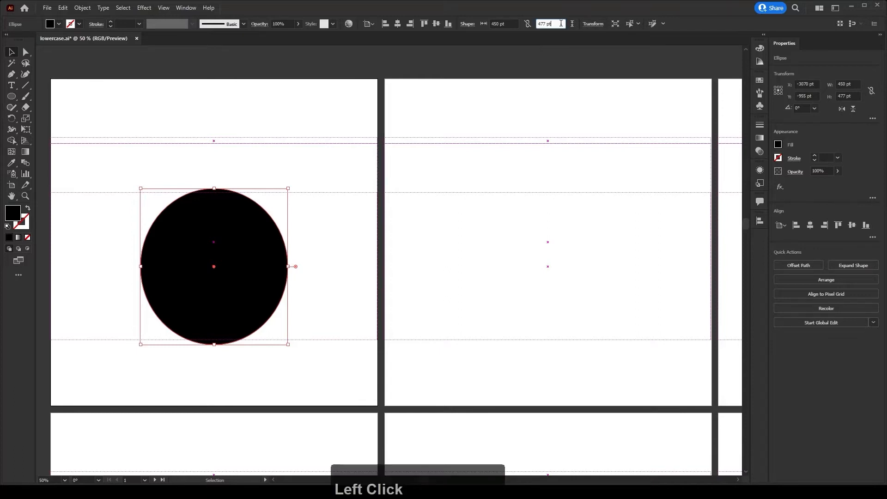
pyautogui.scroll(1, 561, 23)
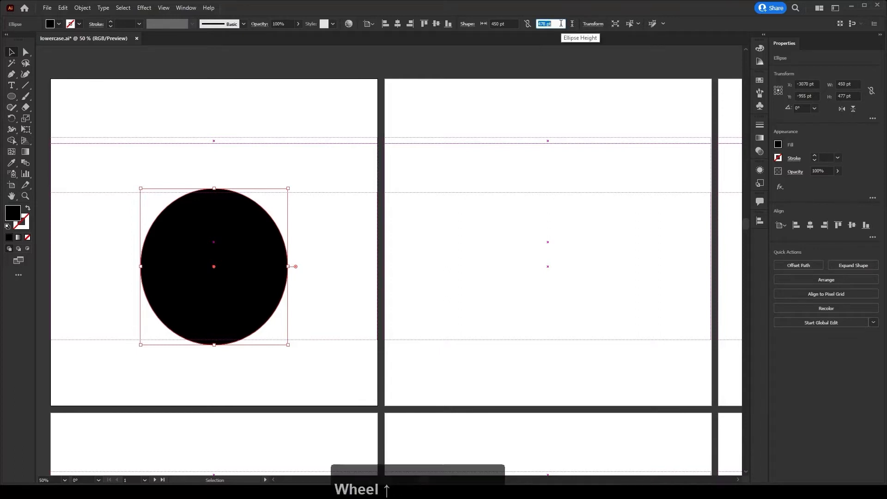
# - Reselect the ellipse and copy its height value
pyautogui.click(293, 158)
pyautogui.click(229, 235)
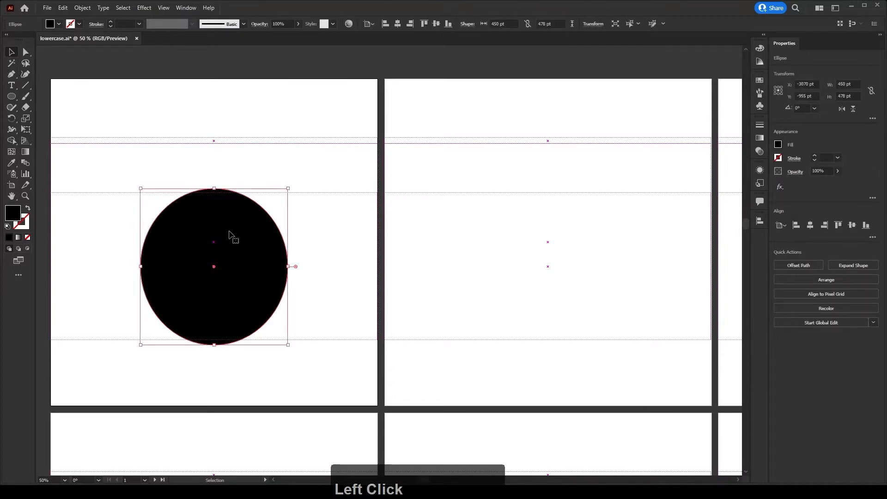
pyautogui.click(556, 23)
pyautogui.press('ctrl')
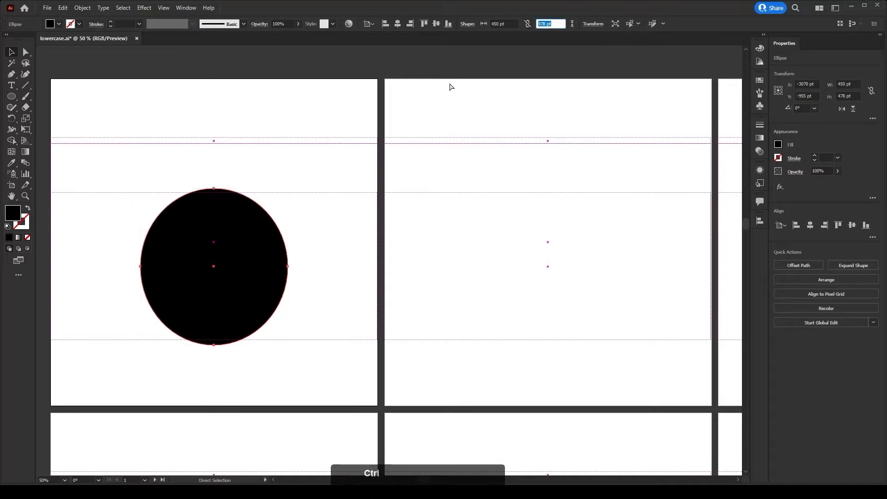
pyautogui.hotkey('ctrl', 'c')
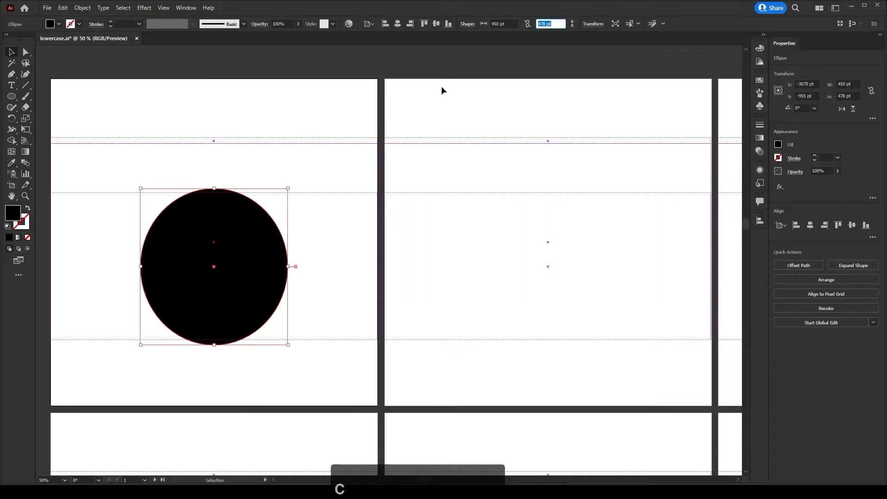
pyautogui.click(303, 164)
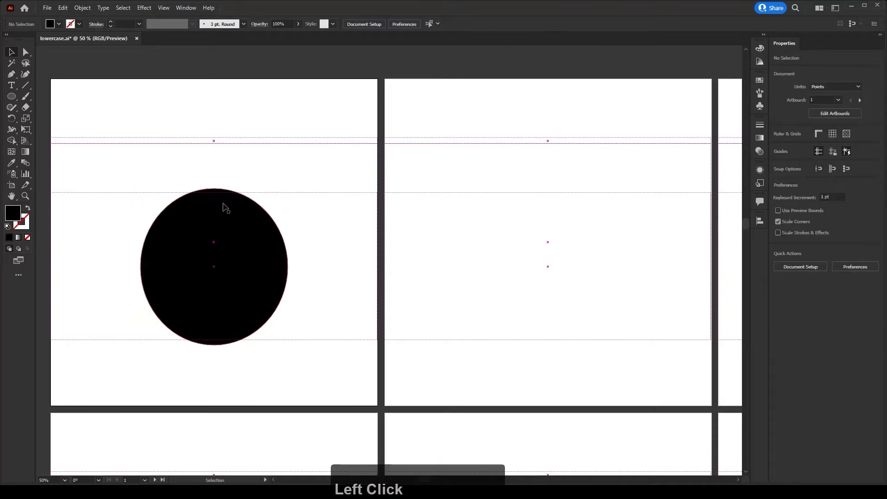
# - Create a vertical line 478 pt long at a 90° angle with the Line Segment tool
pyautogui.click(23, 87)
pyautogui.click(101, 260)
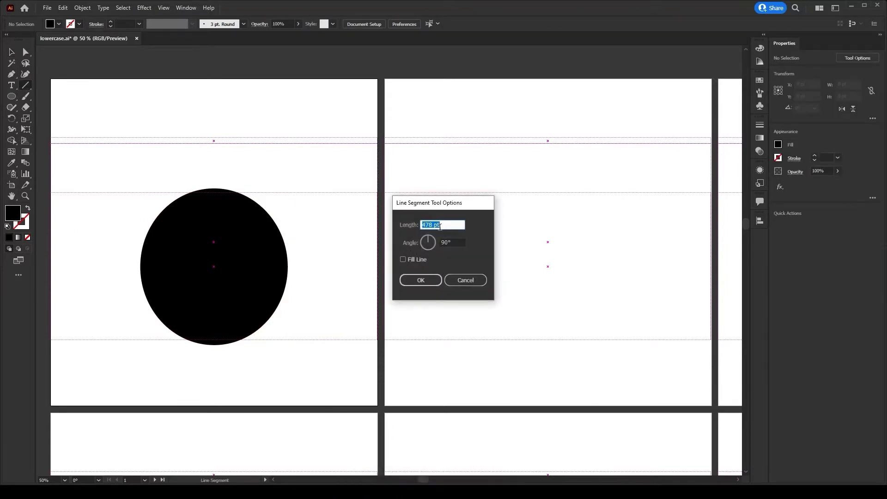
pyautogui.click(444, 242)
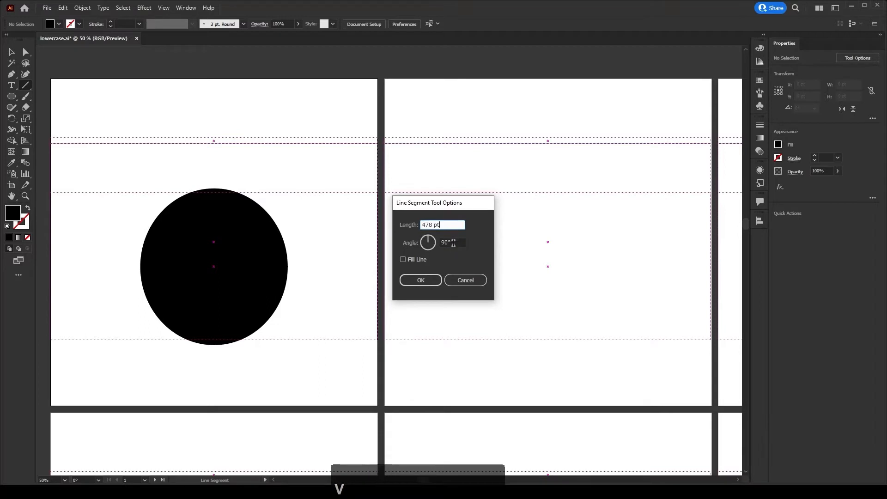
pyautogui.click(450, 243)
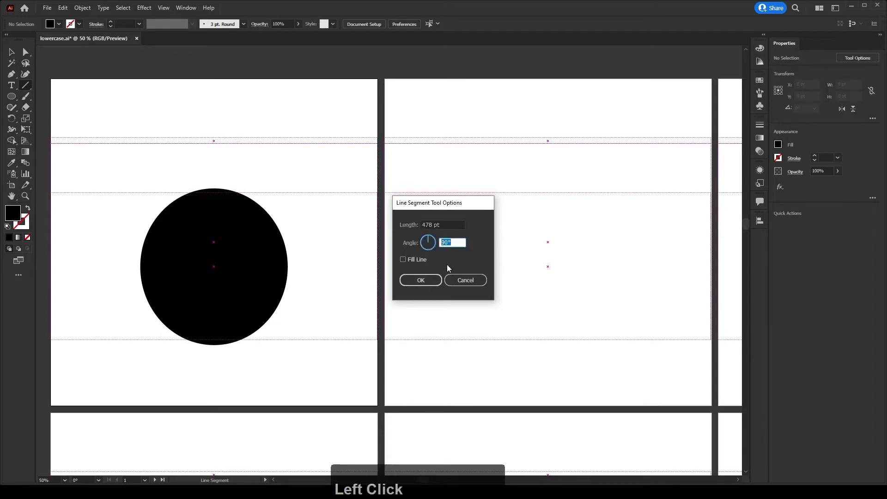
pyautogui.click(426, 281)
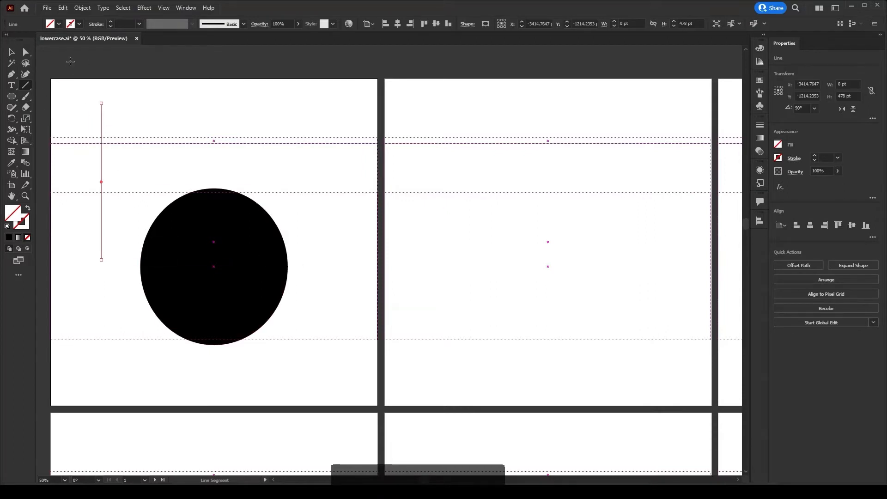
# - Give the line a black 1 pt stroke
pyautogui.click(111, 21)
pyautogui.click(139, 24)
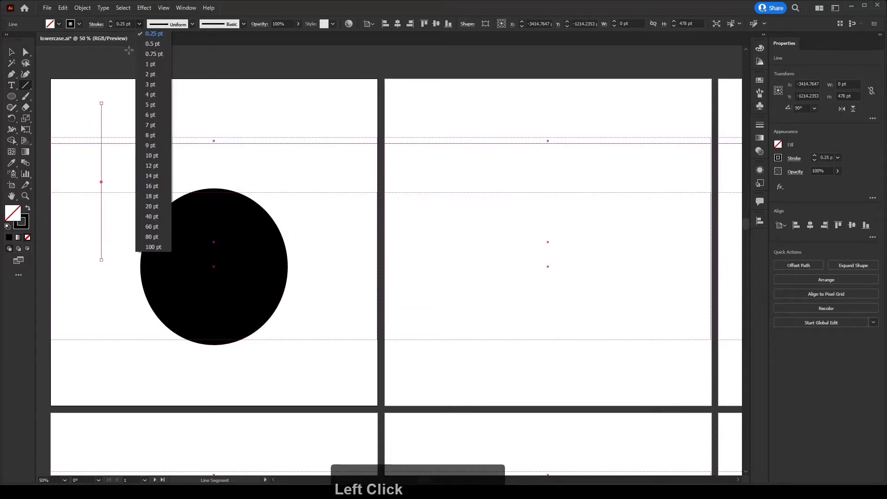
pyautogui.click(150, 65)
pyautogui.click(12, 52)
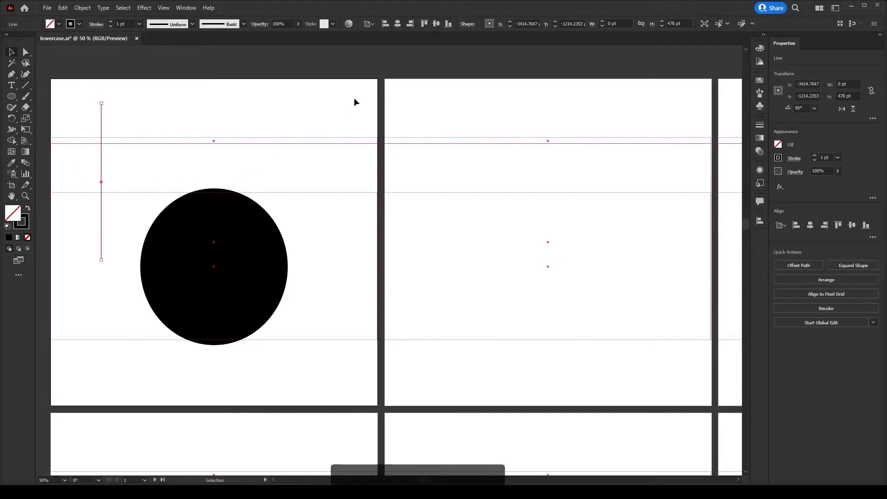
# - Scale the line's height to 15%
pyautogui.click(678, 24)
pyautogui.write('15%')
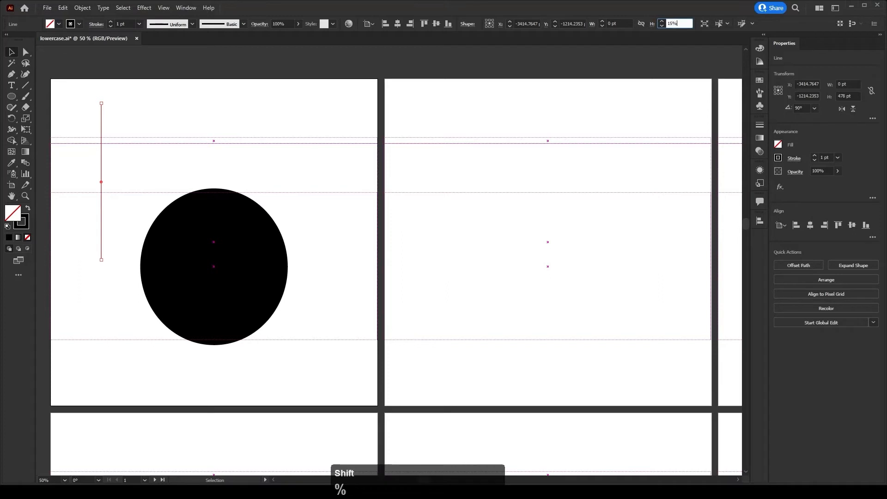
pyautogui.press('Return')
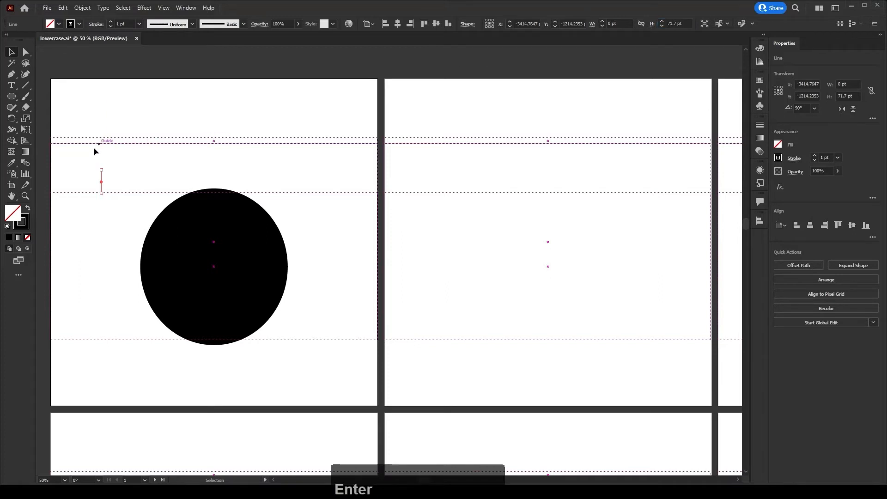
# - Align the short line with the top of the ellipse
pyautogui.moveTo(81, 166); pyautogui.dragTo(211, 241)
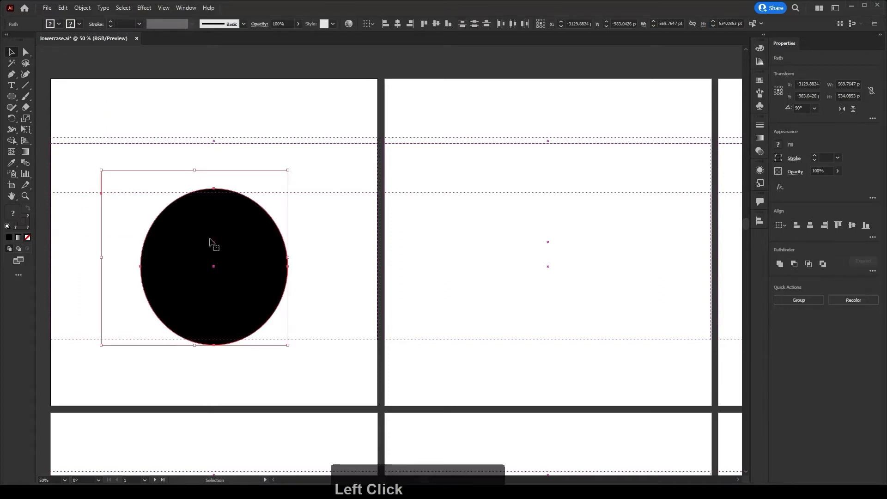
pyautogui.click(424, 24)
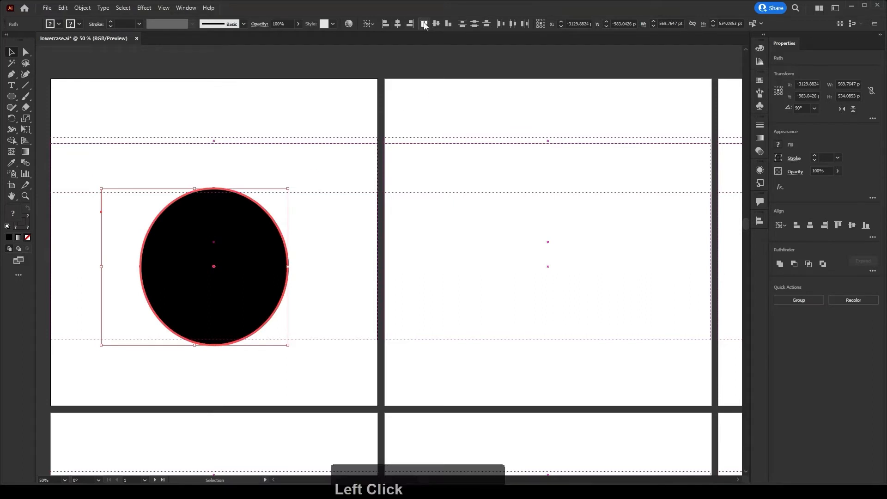
pyautogui.click(257, 217)
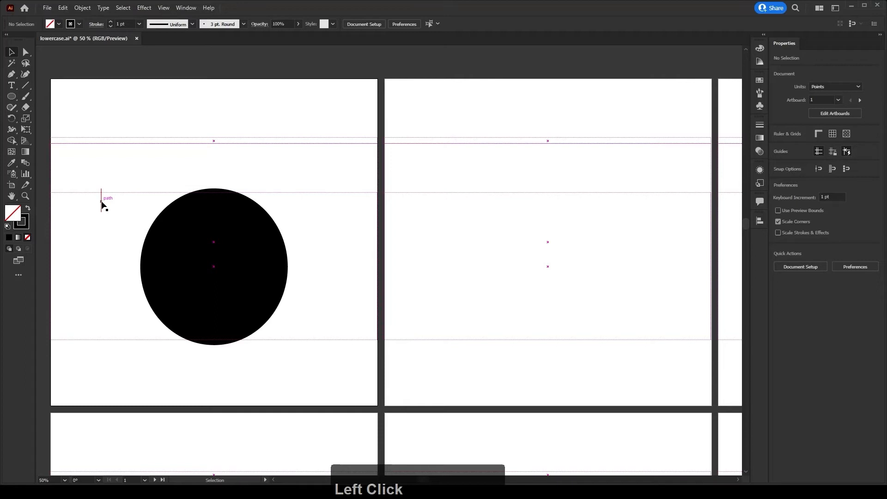
# - Duplicate the marker line to the ellipse's bottom edge, then copy both markers to the ellipse's right side
pyautogui.moveTo(102, 206); pyautogui.dragTo(102, 333)
pyautogui.moveTo(85, 303); pyautogui.dragTo(199, 311)
pyautogui.click(448, 24)
pyautogui.click(349, 248)
pyautogui.moveTo(73, 169); pyautogui.dragTo(306, 335)
pyautogui.click(114, 266)
# - Extend the left anchor's handles of the ellipse up and down toward the marker lines
pyautogui.press('space')
pyautogui.moveTo(116, 274); pyautogui.dragTo(162, 301)
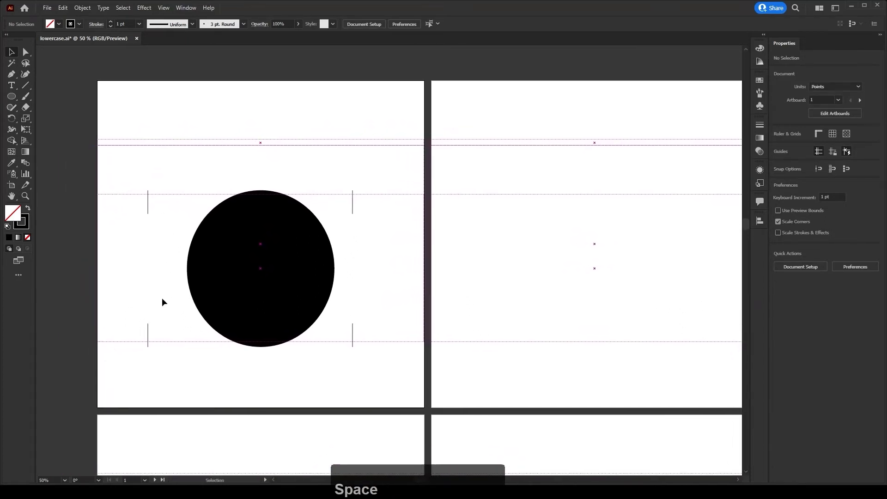
pyautogui.keyDown('alt'); pyautogui.scroll(2, 167, 305); pyautogui.keyUp('alt')
pyautogui.keyDown('alt'); pyautogui.scroll(1, 173, 305); pyautogui.keyUp('alt')
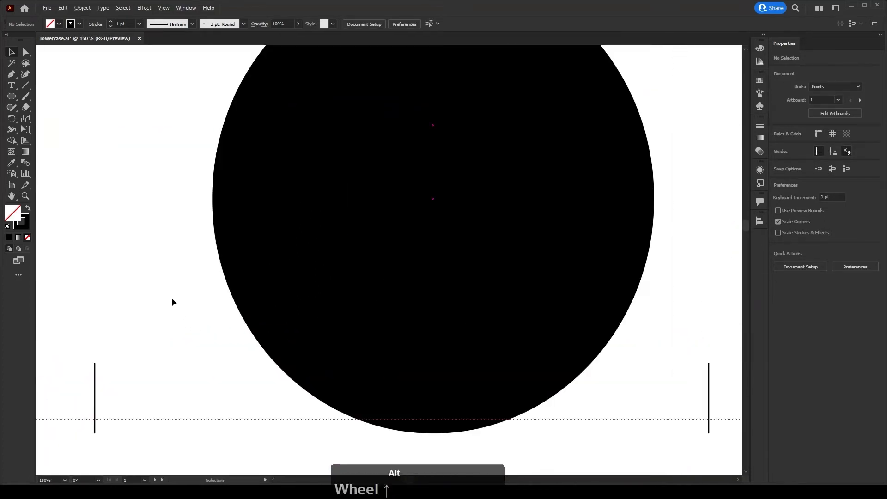
pyautogui.press('space')
pyautogui.moveTo(172, 299); pyautogui.dragTo(210, 346)
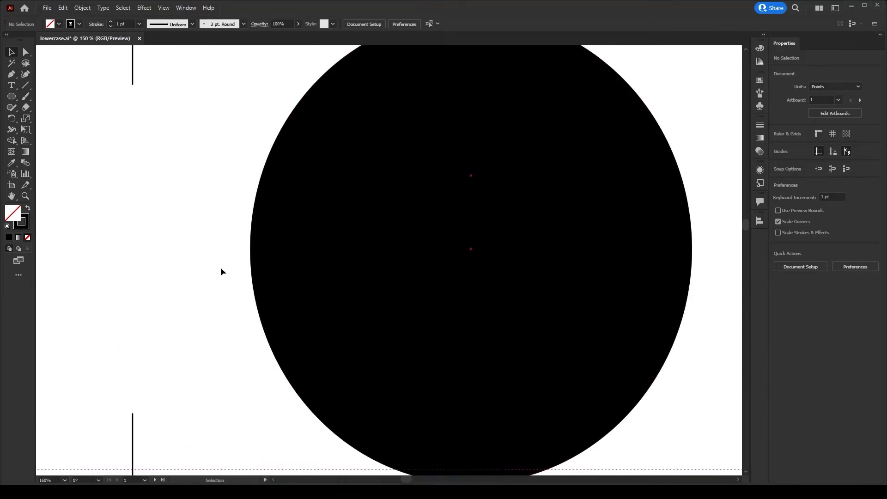
pyautogui.press('a')
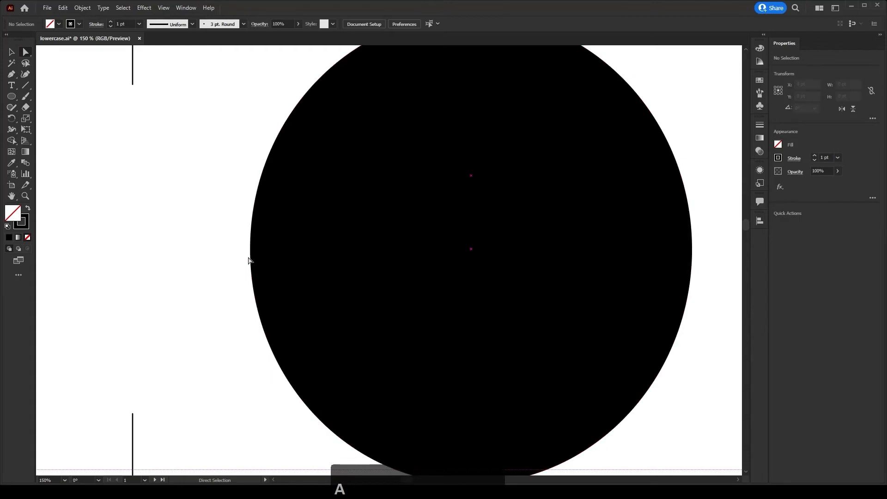
pyautogui.click(249, 252)
pyautogui.moveTo(250, 119); pyautogui.dragTo(250, 85)
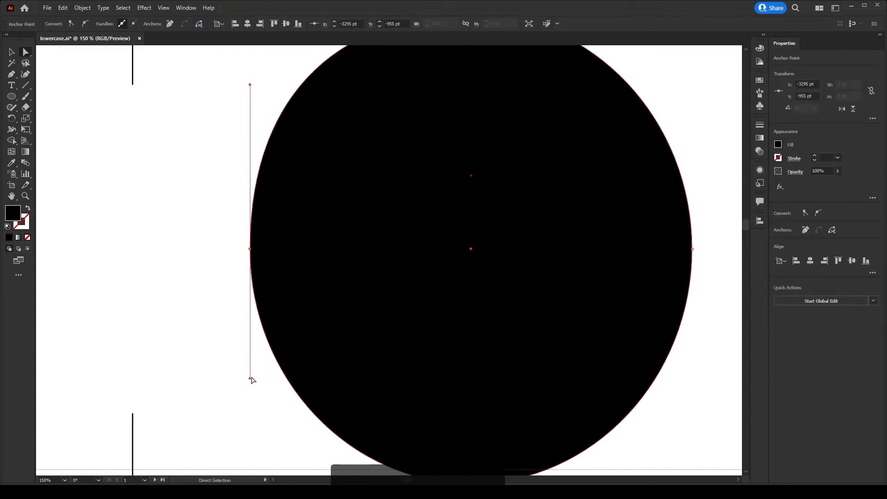
pyautogui.moveTo(250, 378); pyautogui.dragTo(248, 412)
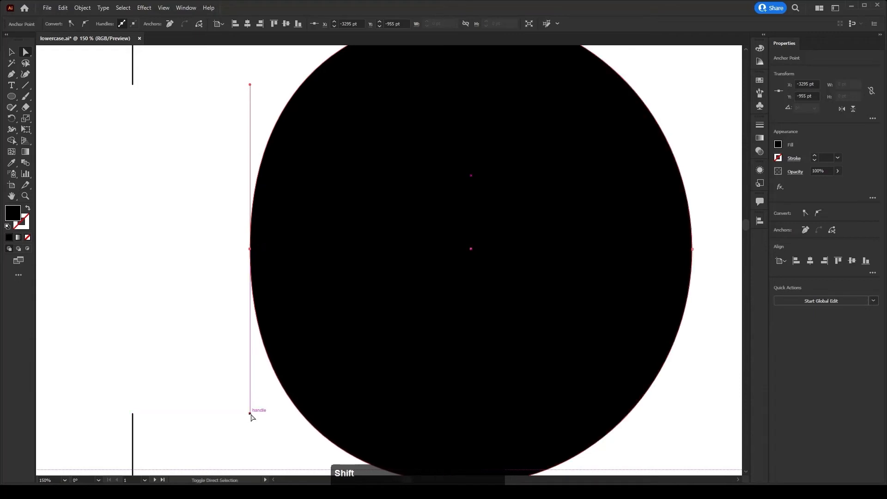
# - Extend the right anchor's handles of the ellipse up and down in the same way
pyautogui.moveTo(291, 363); pyautogui.dragTo(66, 363)
pyautogui.moveTo(385, 294); pyautogui.dragTo(323, 351)
pyautogui.click(406, 306)
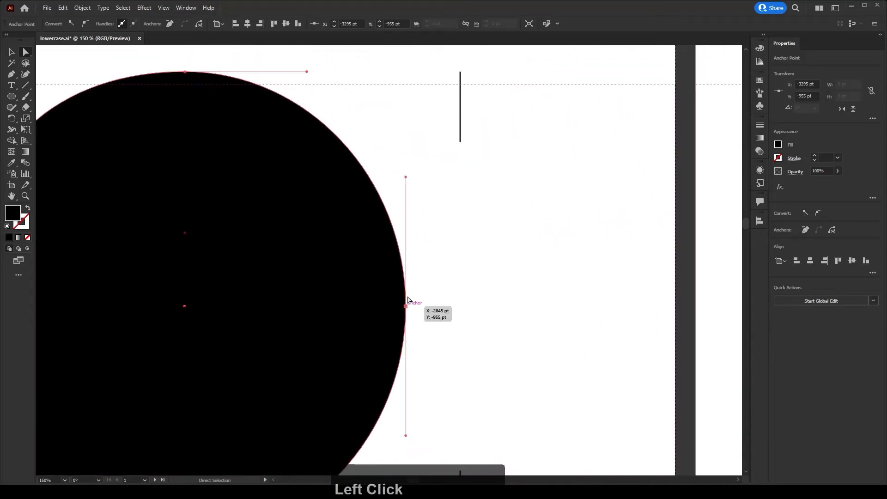
pyautogui.moveTo(406, 177); pyautogui.dragTo(406, 142)
pyautogui.press('space')
pyautogui.moveTo(389, 388); pyautogui.dragTo(353, 251)
pyautogui.moveTo(369, 299); pyautogui.dragTo(370, 337)
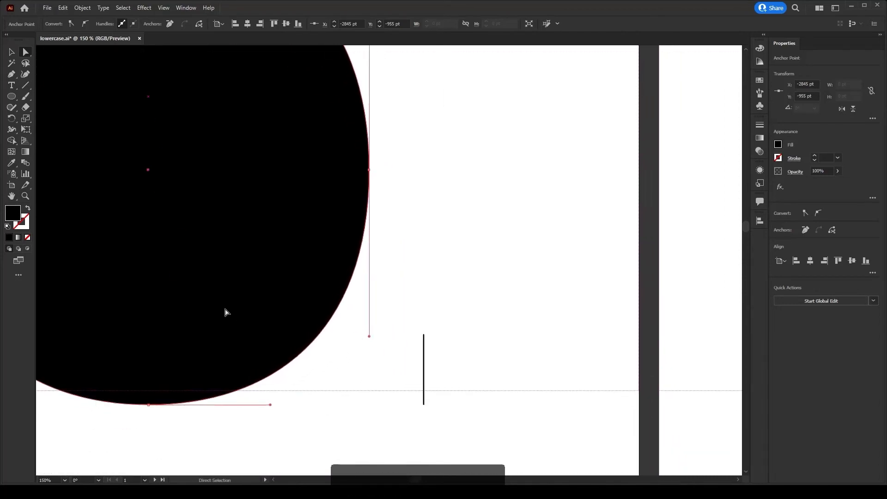
# - Zoom out and inspect the reshaped ellipse
pyautogui.click(202, 308)
pyautogui.press('space')
pyautogui.moveTo(202, 307); pyautogui.dragTo(289, 300)
pyautogui.press('v')
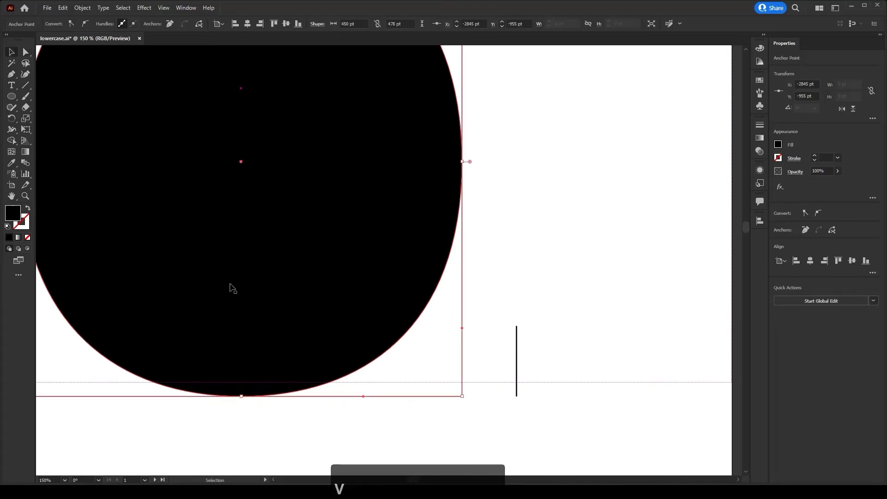
pyautogui.click(231, 287)
pyautogui.scroll(-2, 231, 288)
pyautogui.press('space')
pyautogui.moveTo(212, 295); pyautogui.dragTo(270, 305)
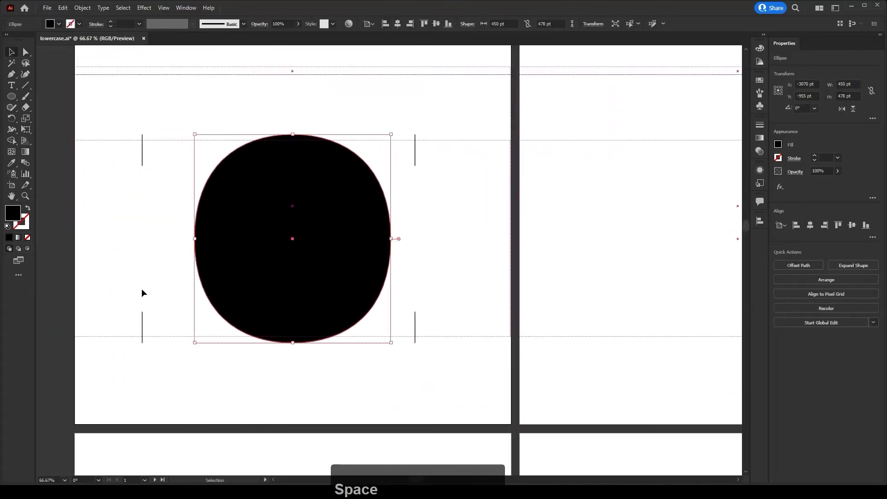
pyautogui.click(138, 289)
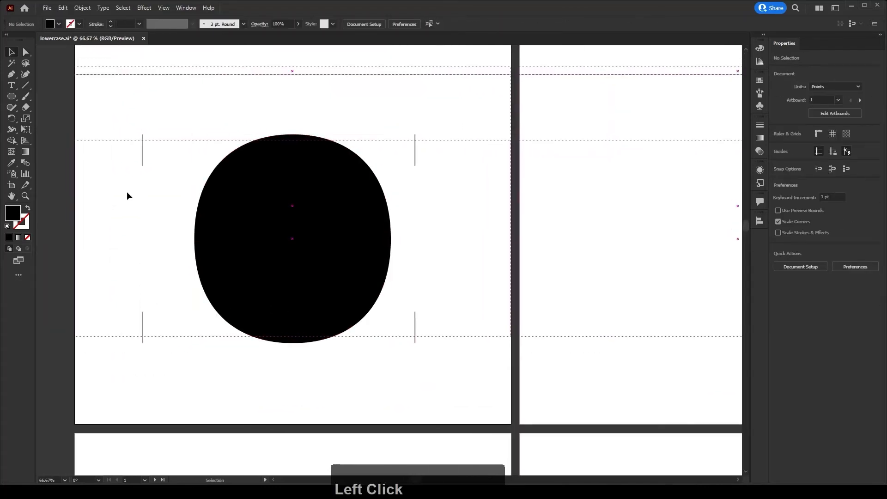
# - Delete the marker lines on both sides of the ellipse
pyautogui.moveTo(121, 121); pyautogui.dragTo(157, 354)
pyautogui.press('Delete')
pyautogui.moveTo(407, 106); pyautogui.dragTo(444, 350)
pyautogui.press('Delete')
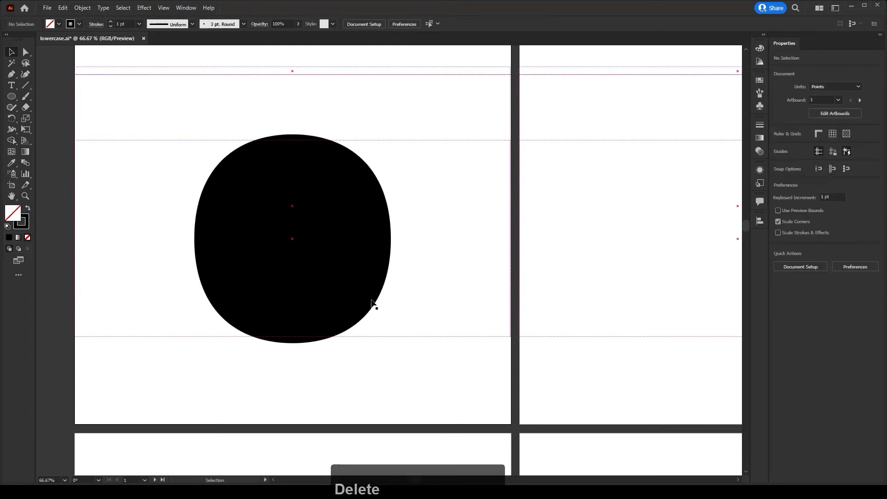
# - Duplicate the reshaped ellipse in place
pyautogui.click(328, 293)
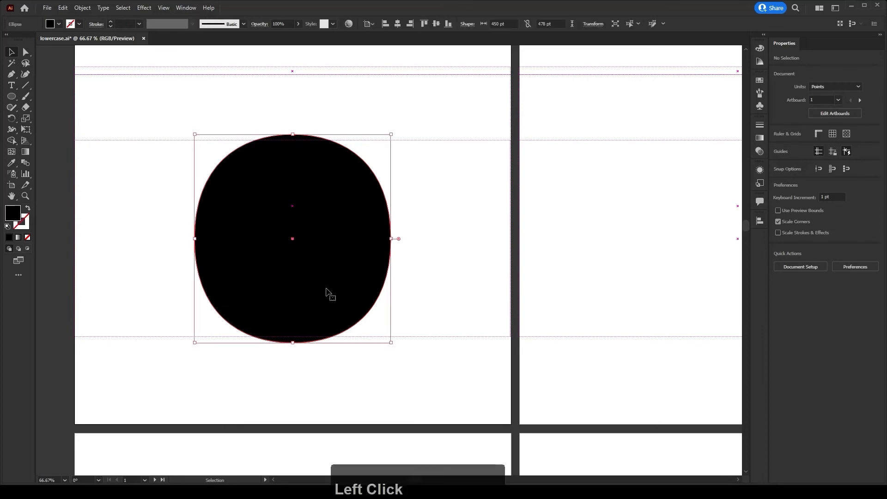
pyautogui.hotkey('ctrl', 'c')
pyautogui.hotkey('ctrl', 'f')
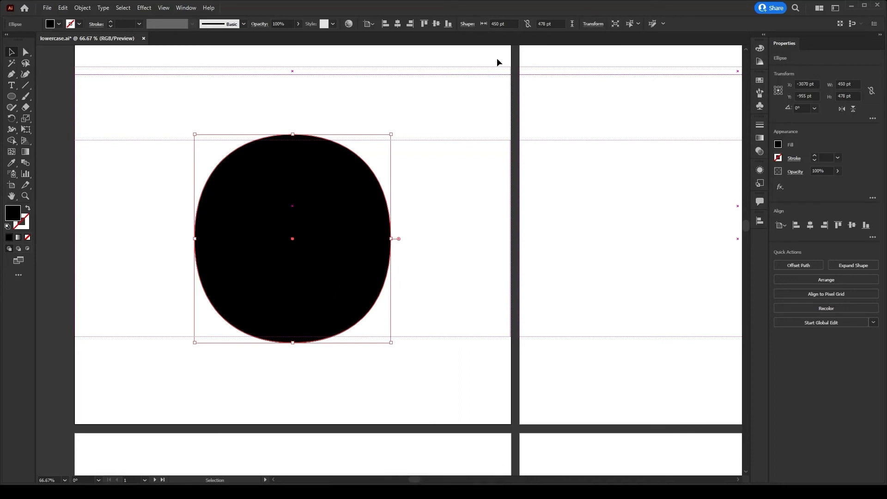
# - Shrink the duplicated ellipse to 182 pt wide and 344 pt tall by subtracting 134 pt from its dimensions
pyautogui.click(511, 23)
pyautogui.write('-134')
pyautogui.press('Return')
pyautogui.click(514, 23)
pyautogui.write('-134')
pyautogui.press('Return')
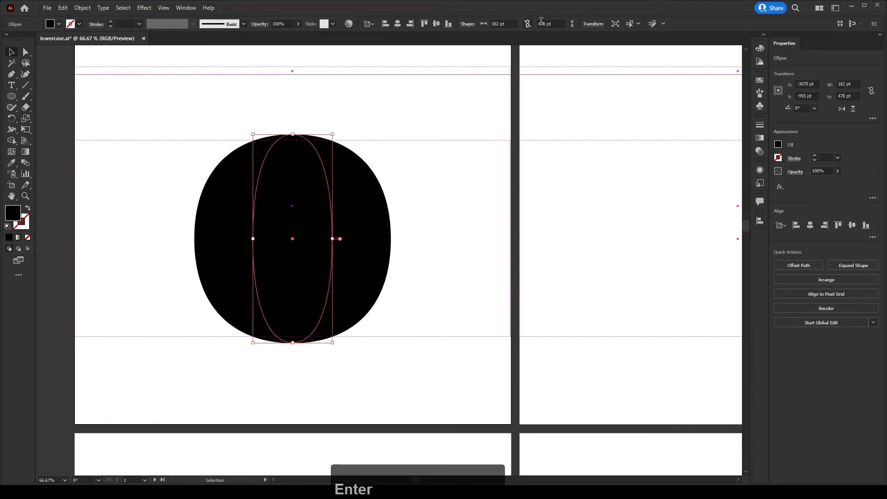
pyautogui.click(557, 24)
pyautogui.write('-')
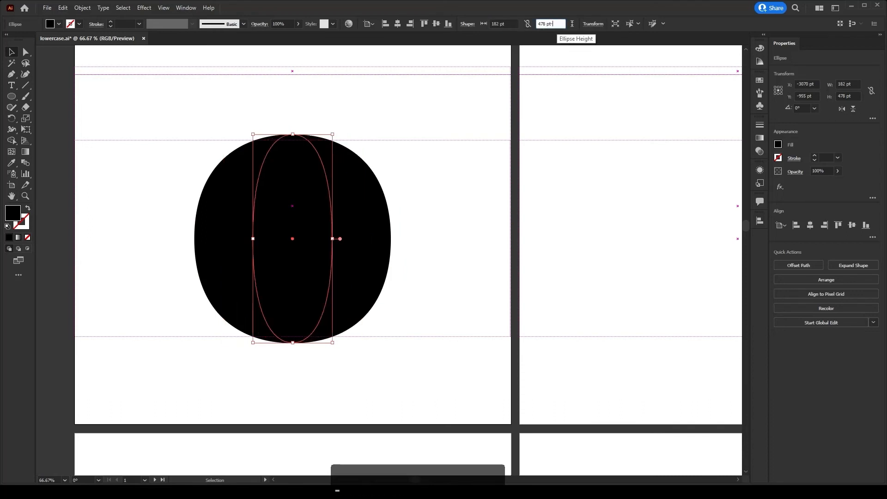
pyautogui.write('134')
pyautogui.press('Return')
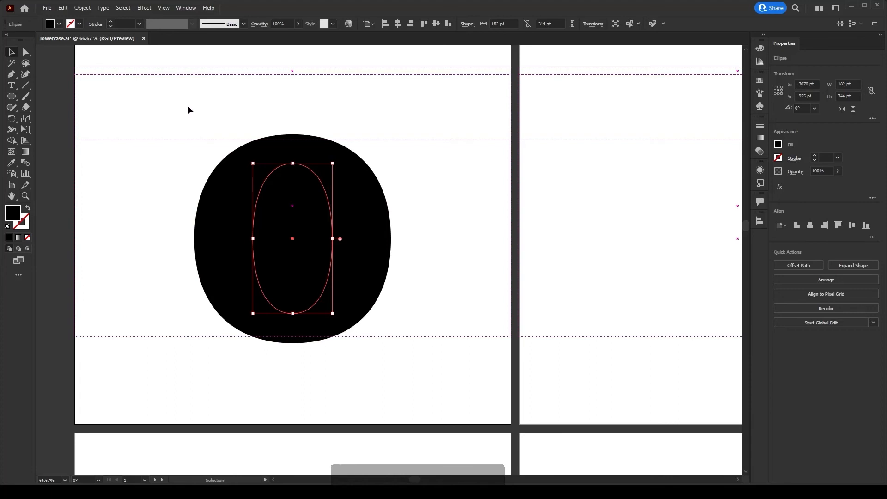
# - Select both ellipses and use the Shape Builder to punch the inner ellipse out as the letter's counter
pyautogui.moveTo(187, 110); pyautogui.dragTo(394, 333)
pyautogui.hotkey('shift', 'm')
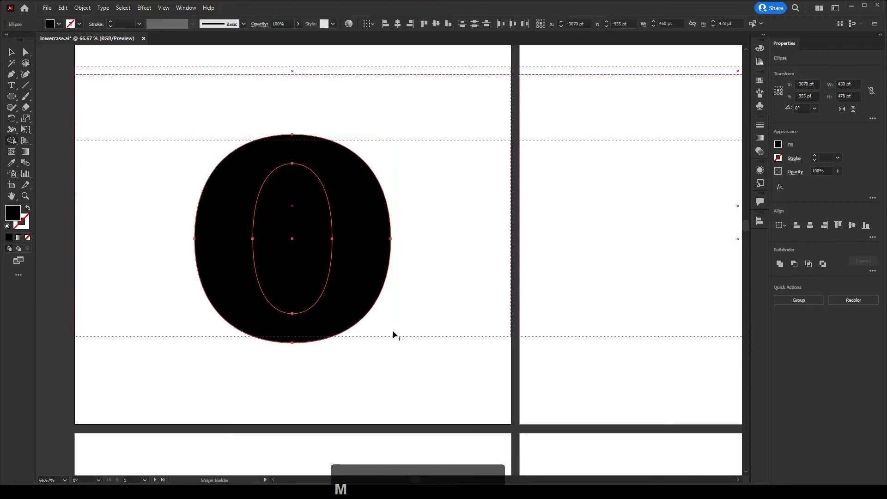
pyautogui.keyDown('alt'); pyautogui.click(287, 241); pyautogui.keyUp('alt')
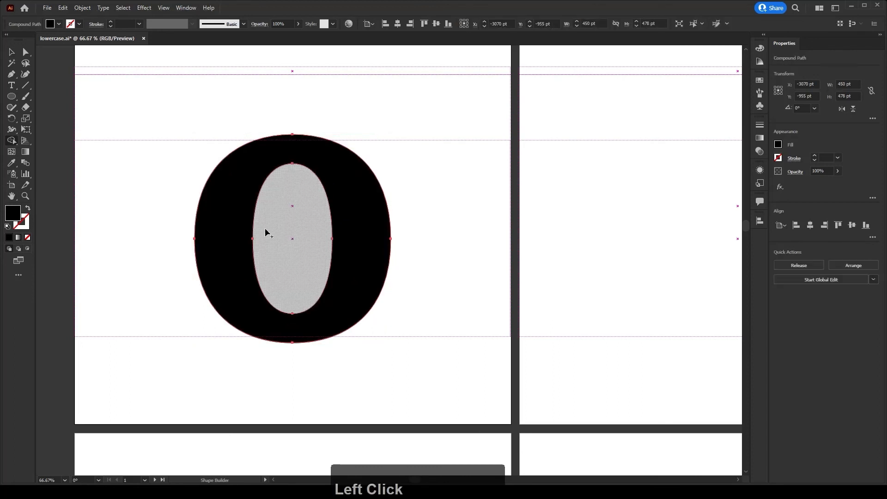
pyautogui.press('v')
pyautogui.click(193, 234)
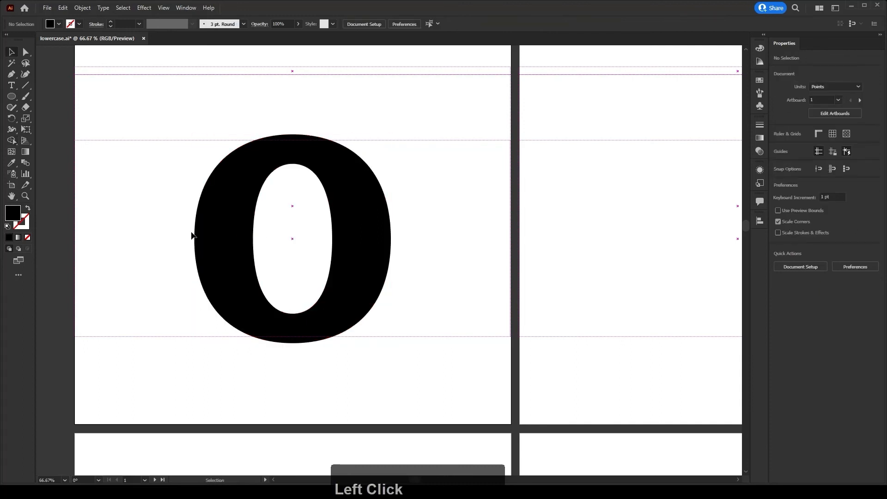
# - Select the finished "o" letterform and cut it to the clipboard
pyautogui.scroll(-1, 204, 224)
pyautogui.click(196, 256)
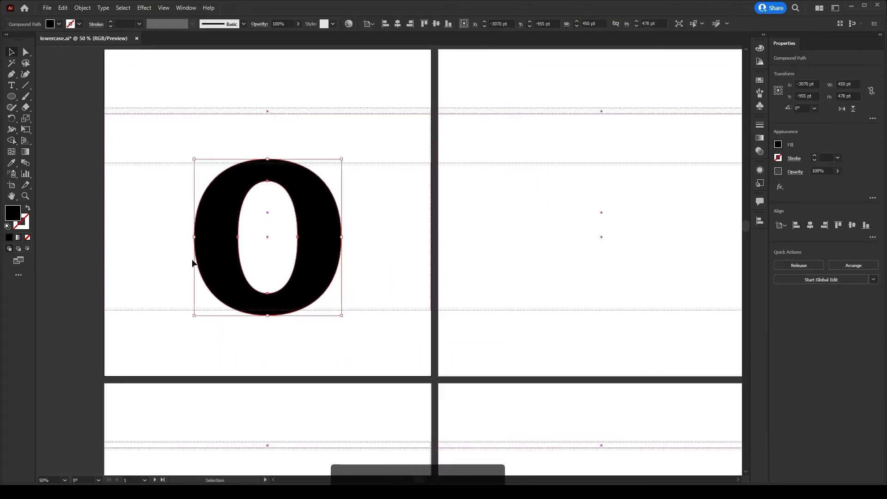
pyautogui.scroll(-2, 194, 261)
pyautogui.hotkey('ctrl', 'x')
# - Go to artboard 15, fit it in the window, and paste the "o" in front there
pyautogui.press('space')
pyautogui.moveTo(647, 442); pyautogui.dragTo(397, 353)
pyautogui.scroll(-1, 462, 346)
pyautogui.moveTo(497, 355); pyautogui.dragTo(514, 333)
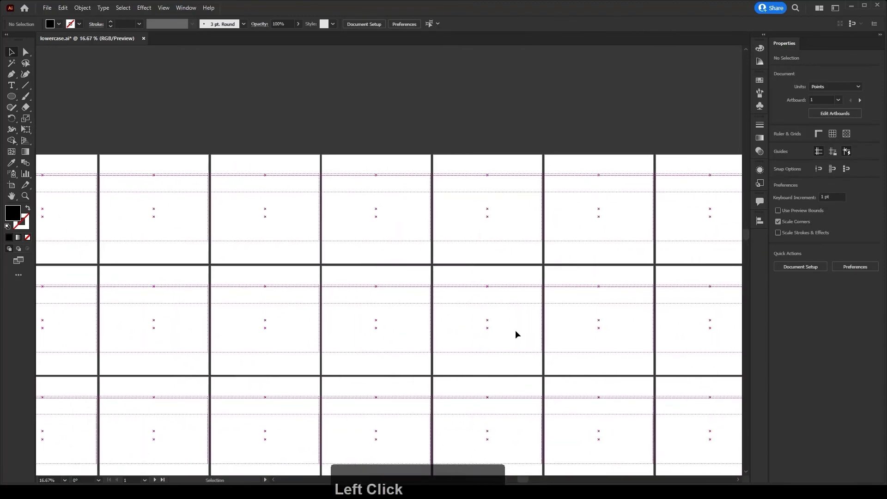
pyautogui.scroll(-1, 515, 332)
pyautogui.click(17, 188)
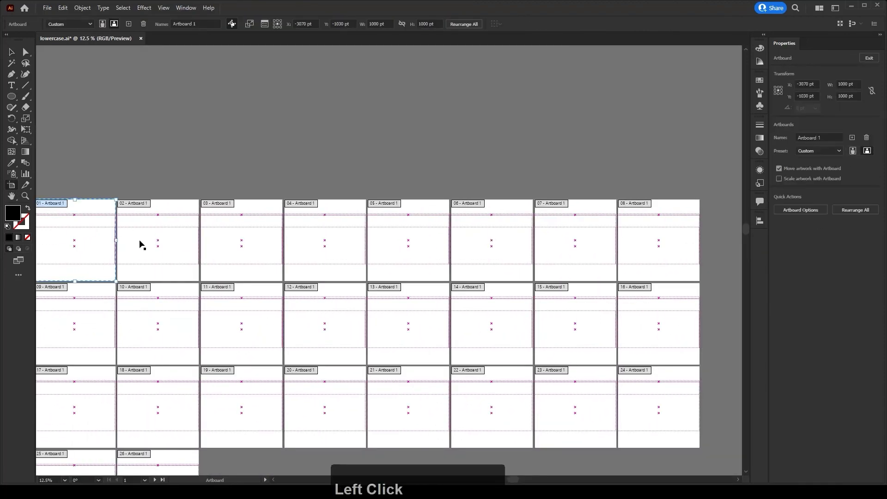
pyautogui.press('Escape')
pyautogui.keyDown('ctrl'); pyautogui.click(558, 330); pyautogui.keyUp('ctrl')
pyautogui.hotkey('ctrl', '0')
pyautogui.hotkey('ctrl', 'f')
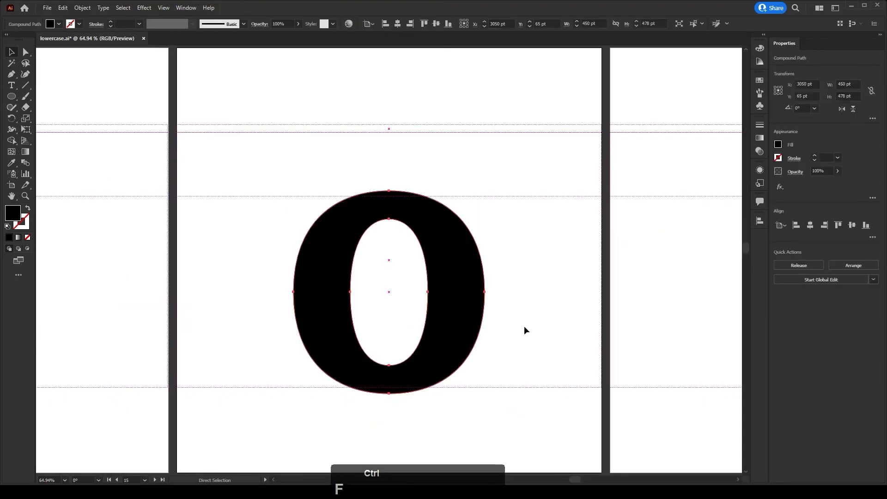
pyautogui.click(534, 324)
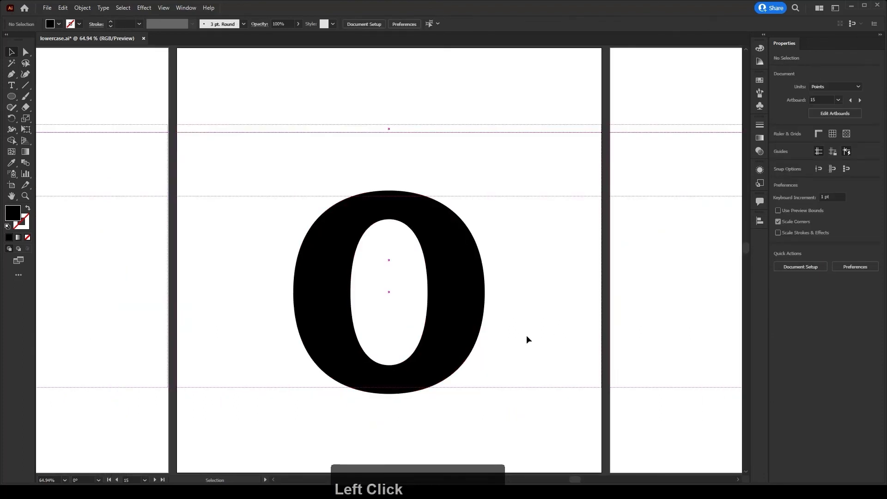